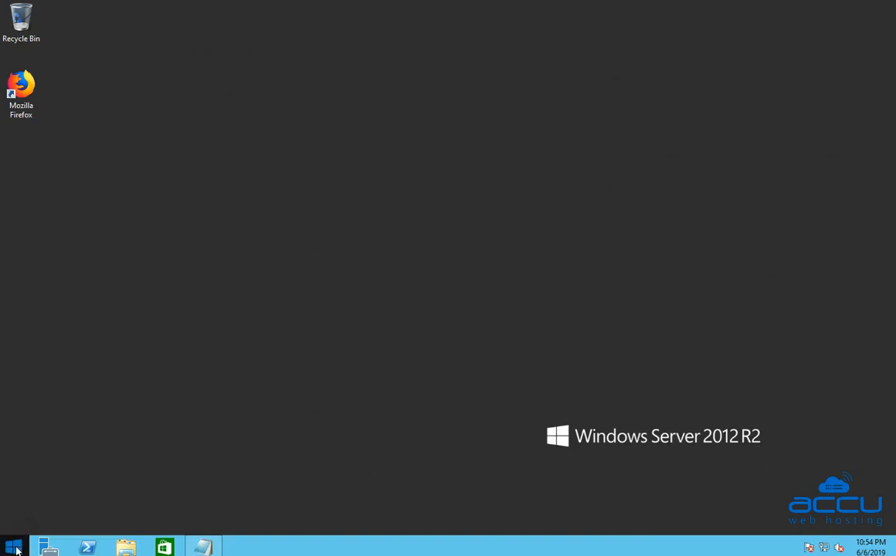
- Search the system for "sql" and launch Microsoft SQL Server Management Studio 17
click(12, 549)
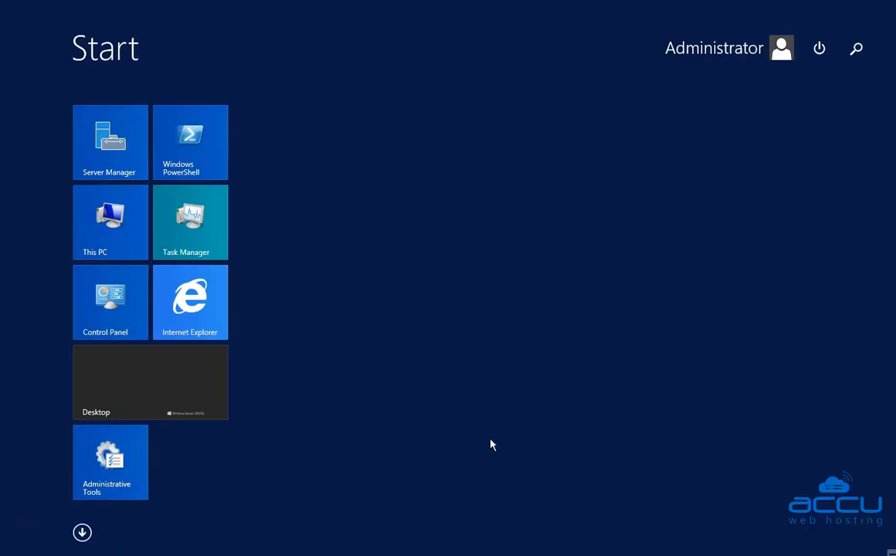
click(856, 53)
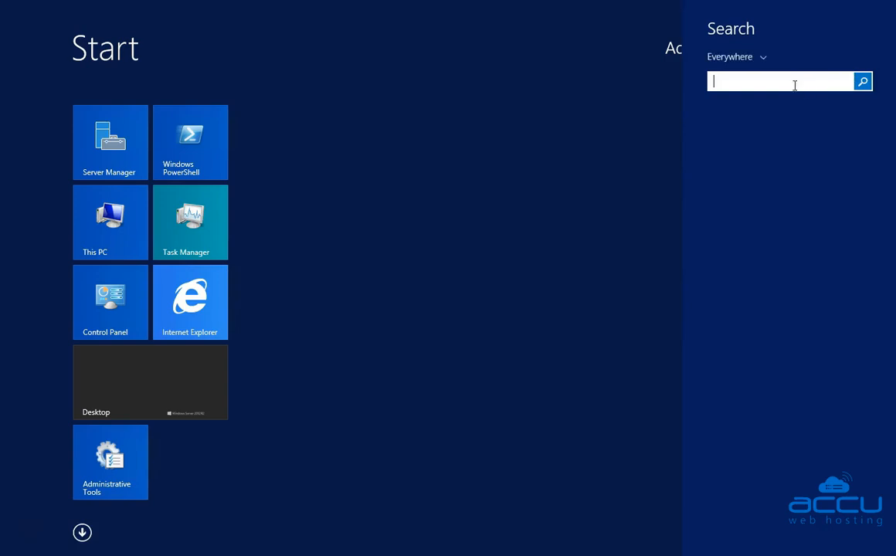
text(sql)
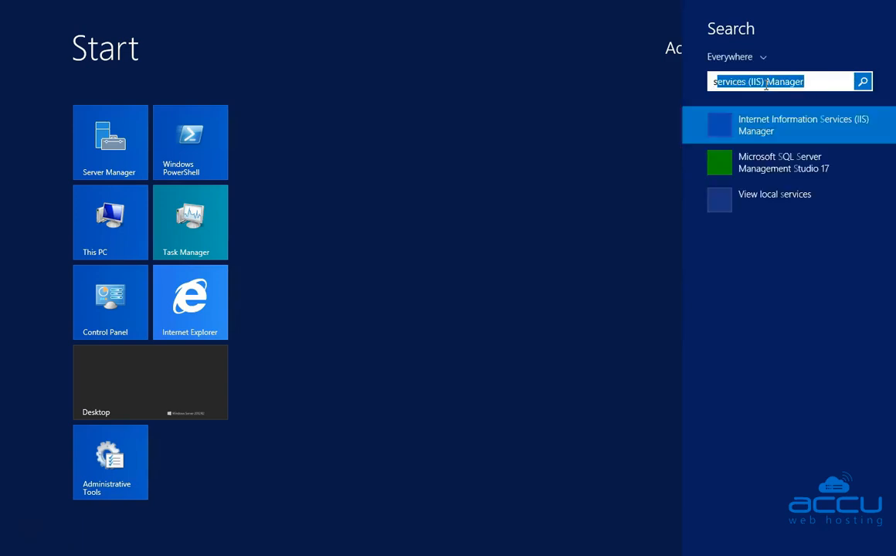
click(765, 82)
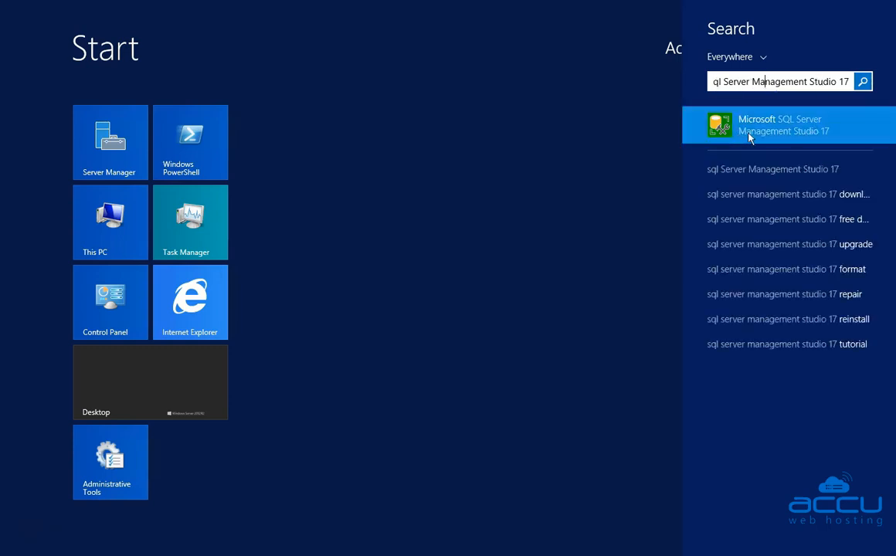
click(798, 128)
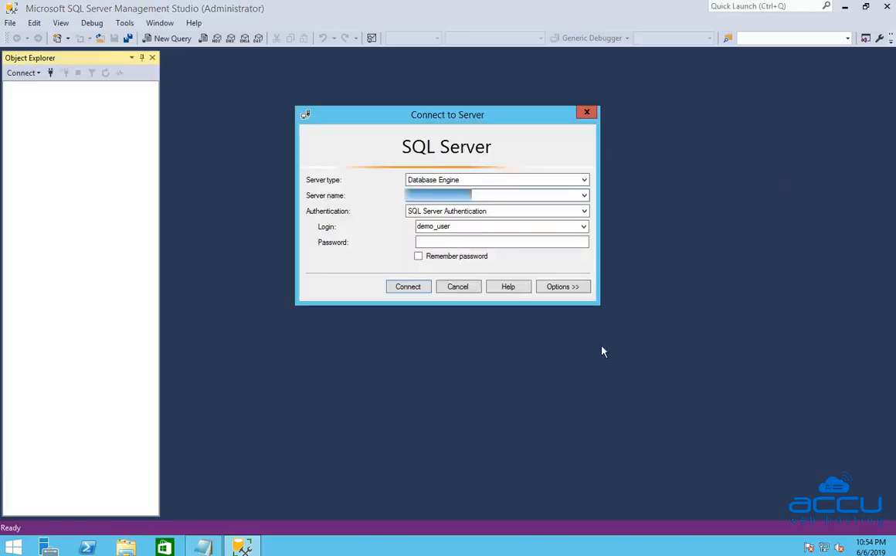
- Set the server connection to the Database Engine type with SQL Server Authentication
click(434, 181)
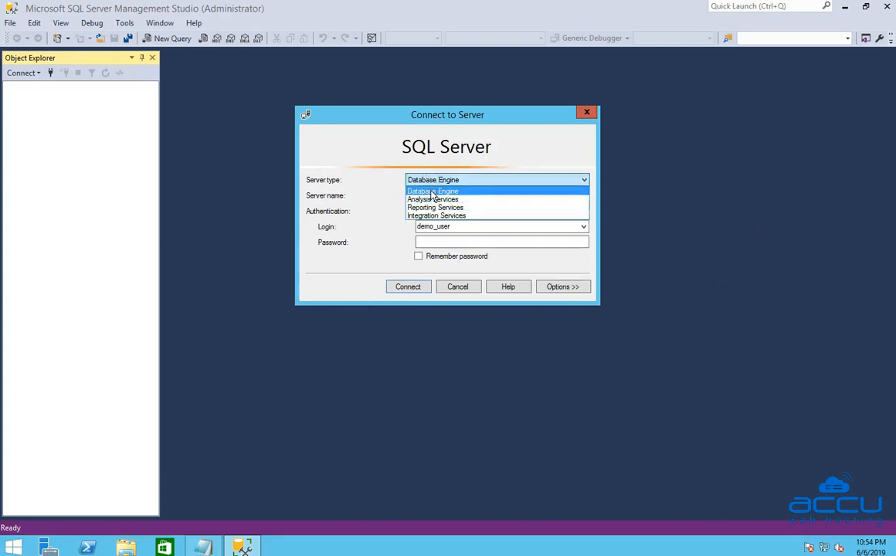
click(432, 192)
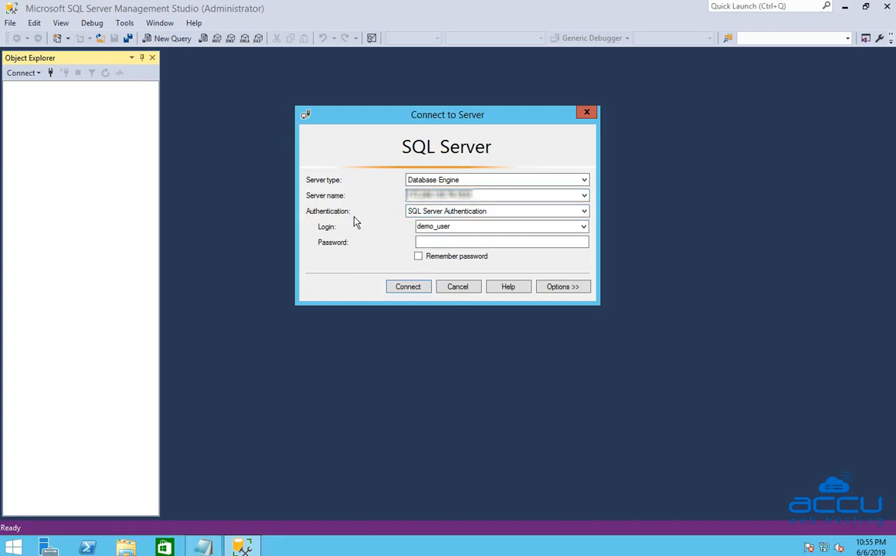
click(425, 210)
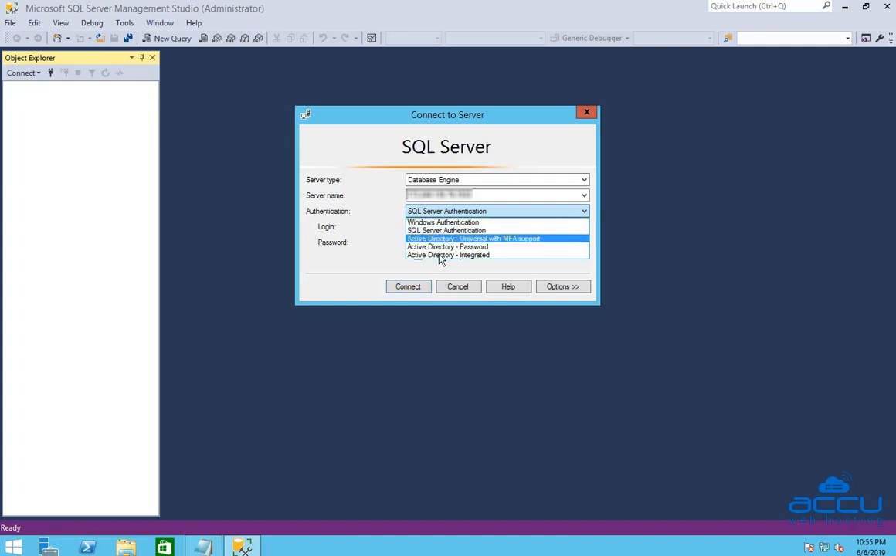
click(435, 232)
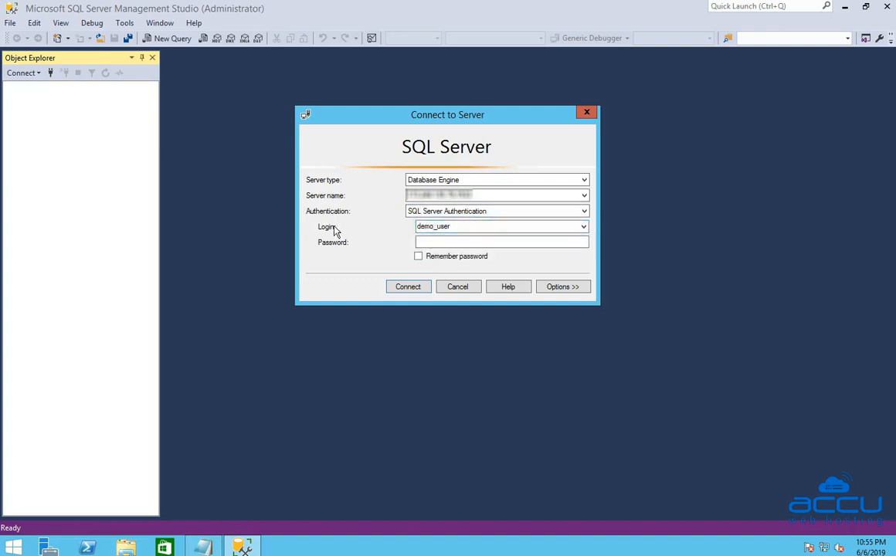
- Enter the login sa and the account password, and connect to the server
drag(458, 230, 415, 228)
text(sa)
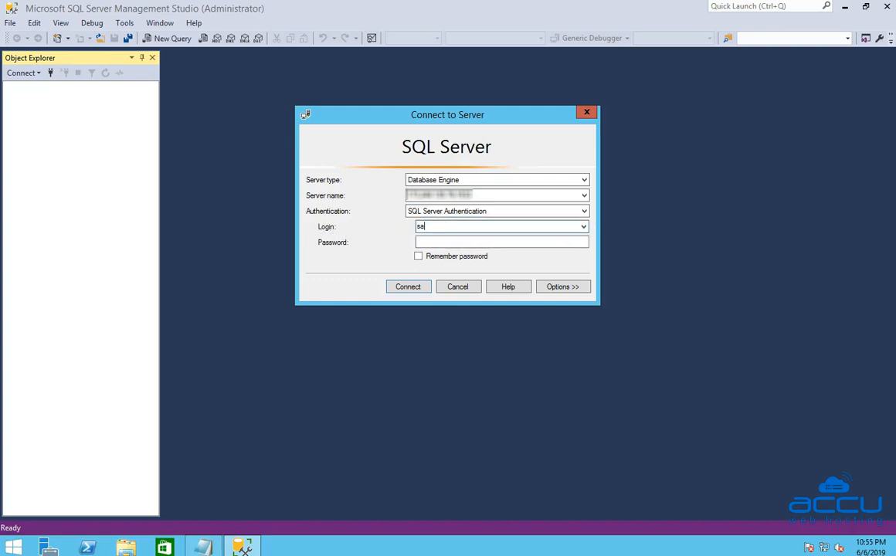
click(434, 241)
text(********)
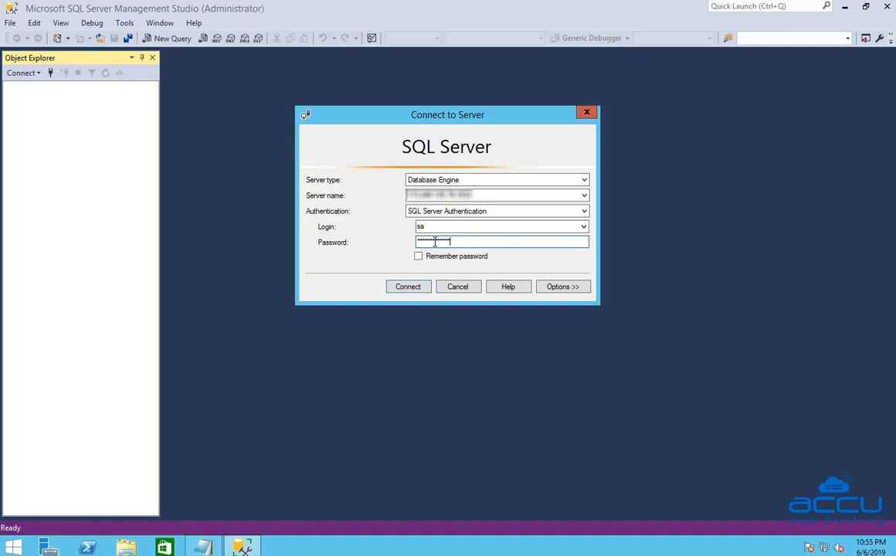
click(409, 287)
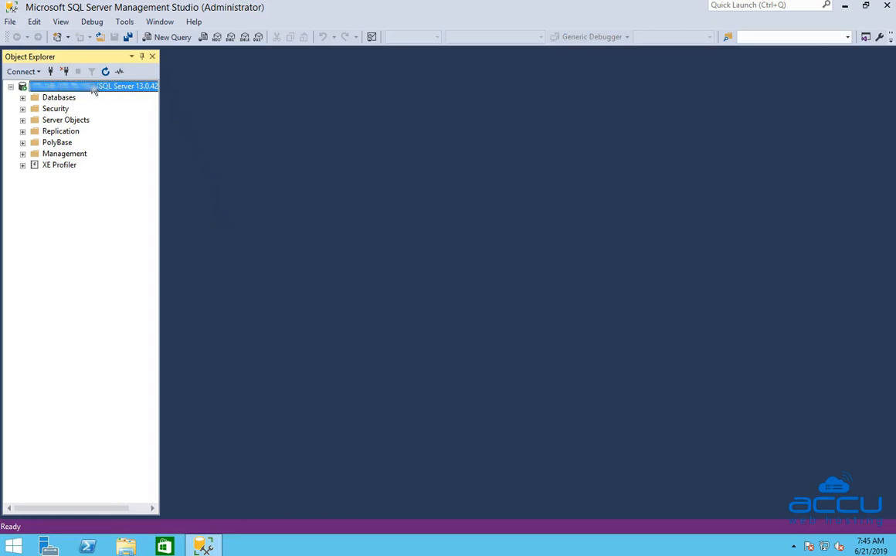
- Expand the server's databases and open the database restore task for accutest
click(22, 98)
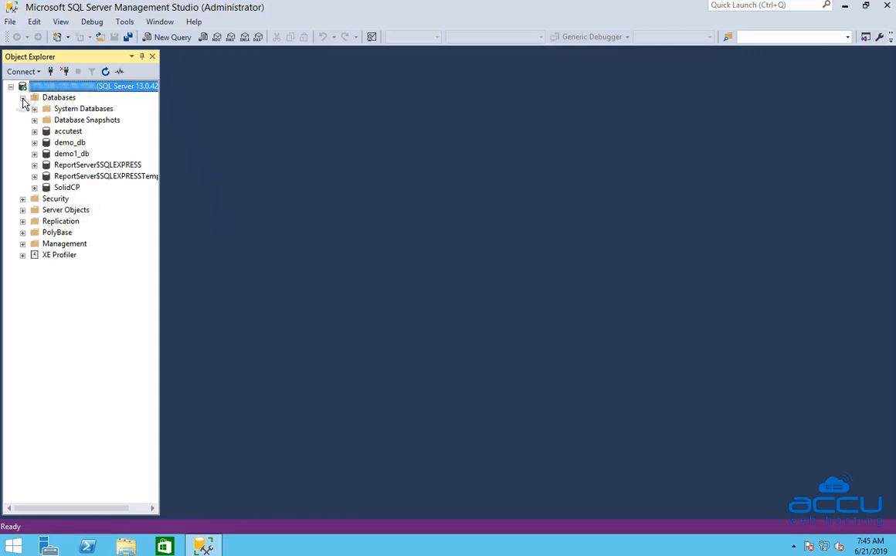
click(71, 131)
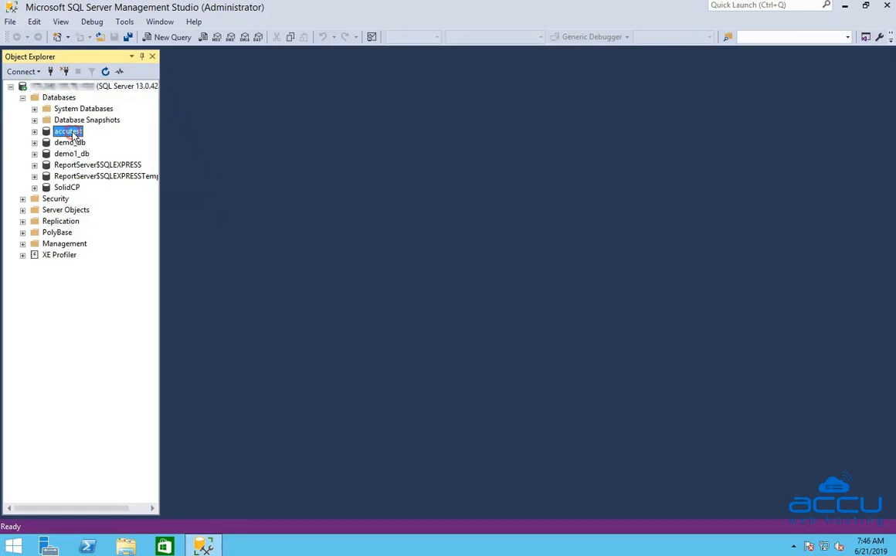
right_click(72, 133)
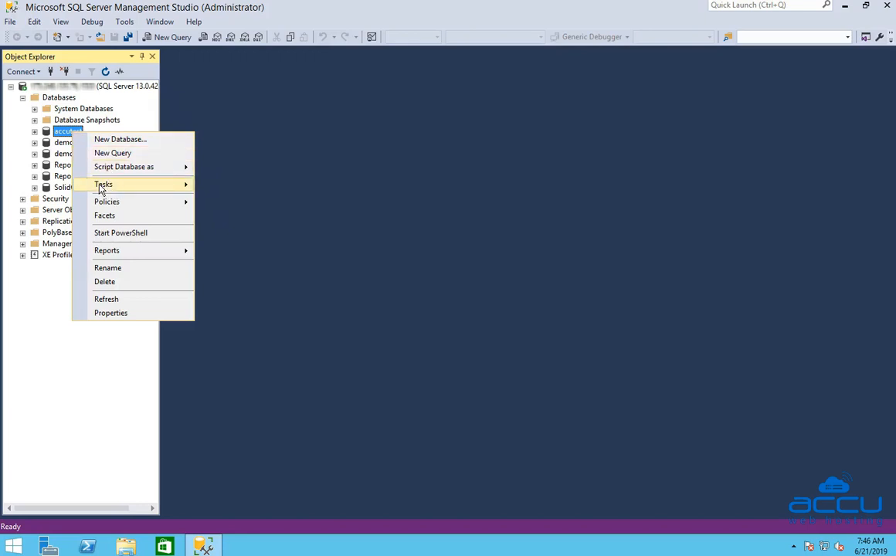
mouse_move(101, 189)
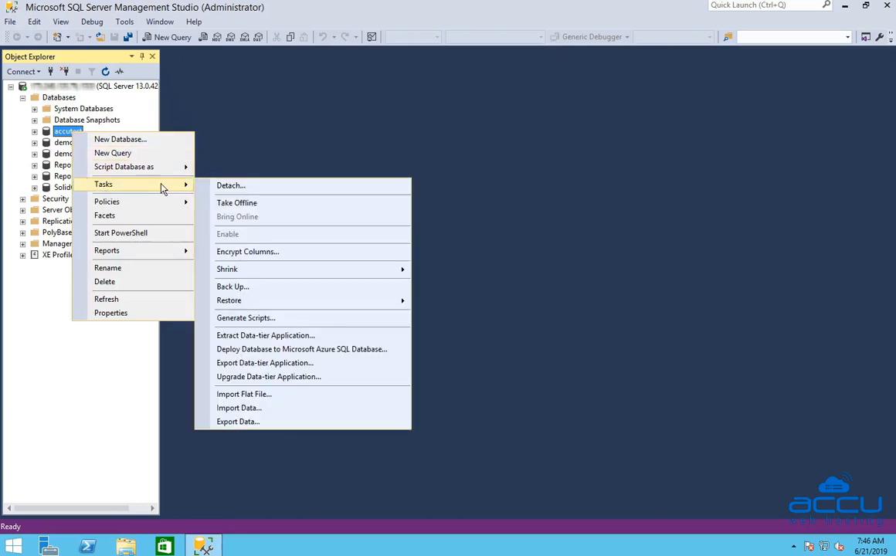
mouse_move(230, 301)
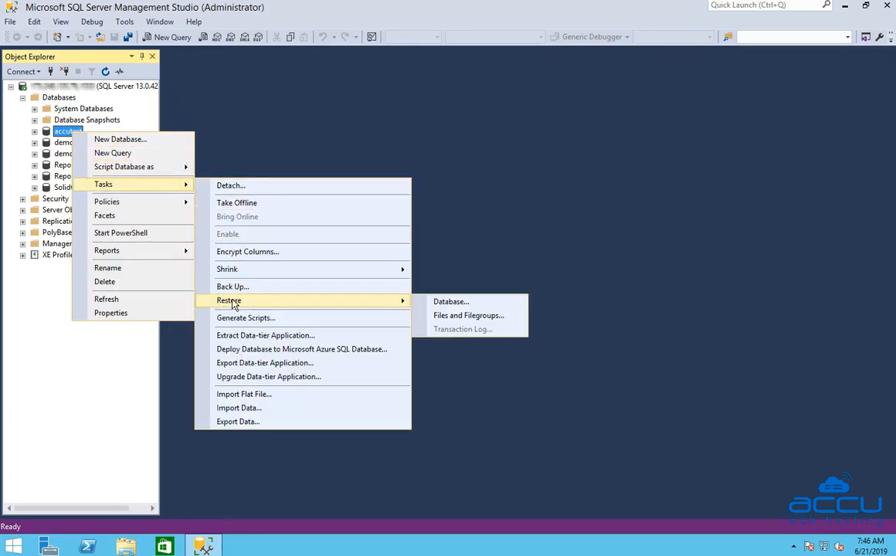
click(443, 303)
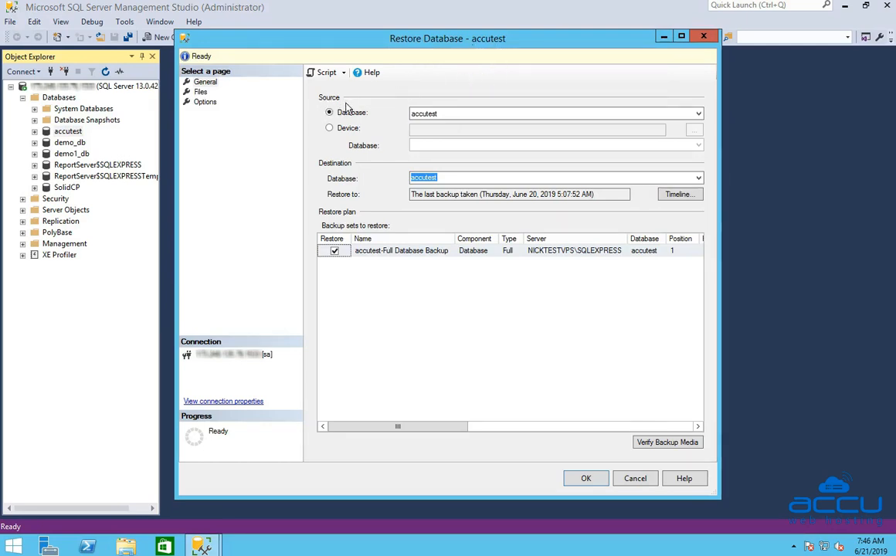
- Use a device as the restore source and add the backup file accutest08062019.bak with File as the media type
click(329, 129)
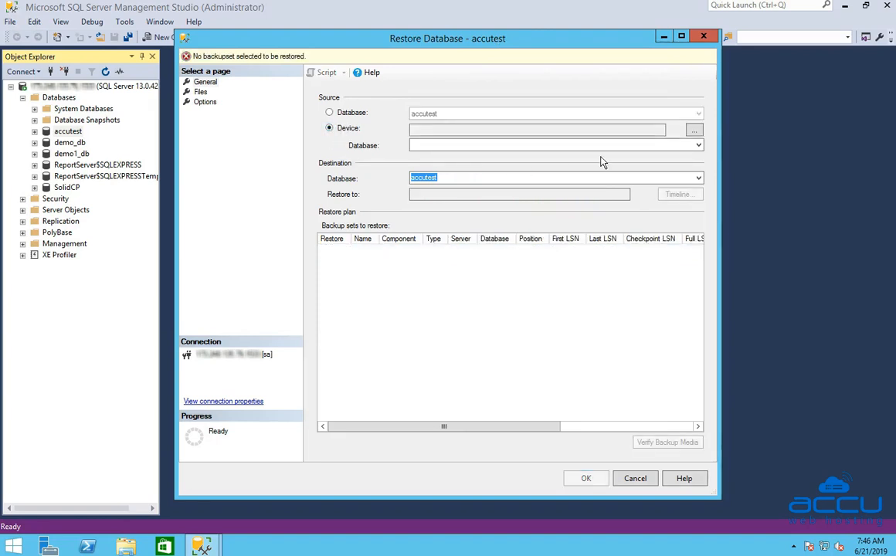
click(694, 132)
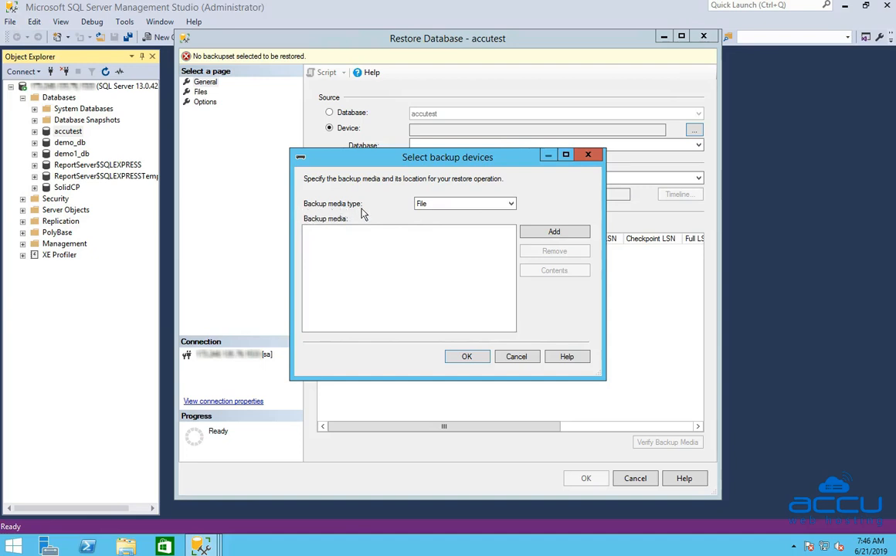
click(433, 205)
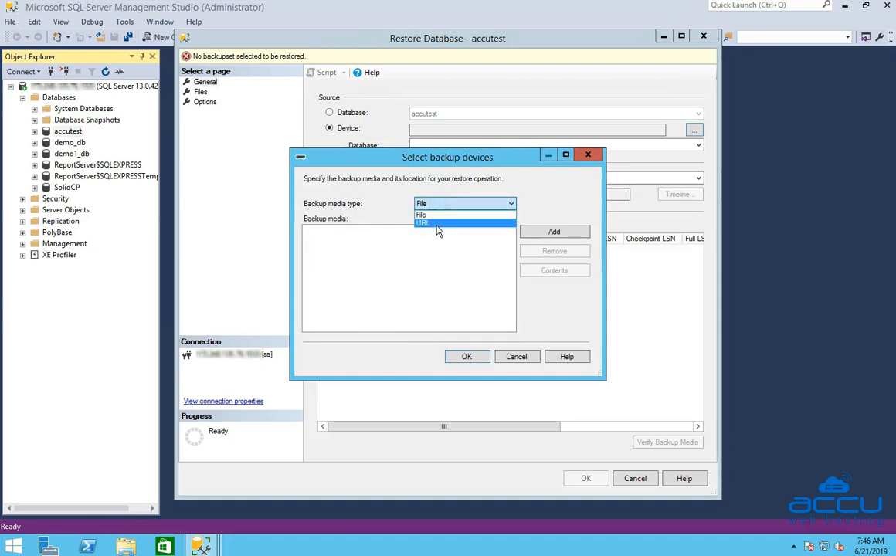
click(429, 216)
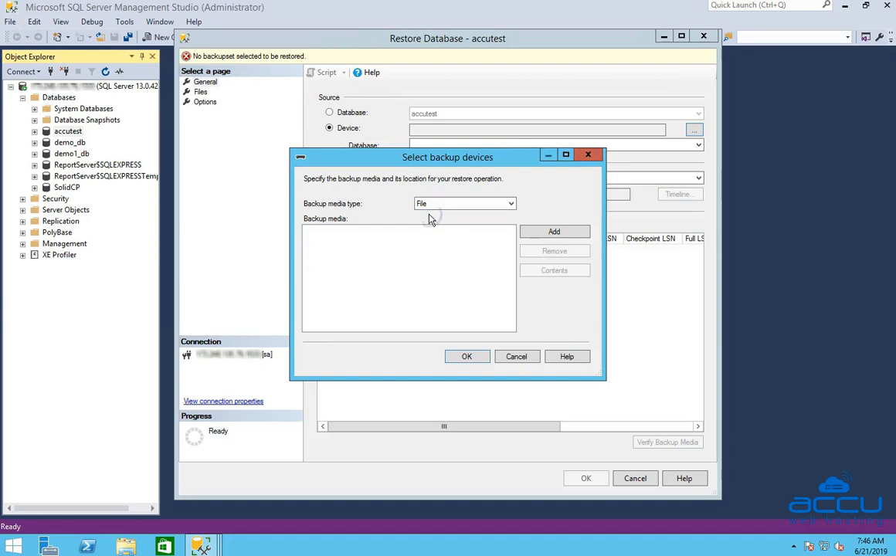
click(547, 234)
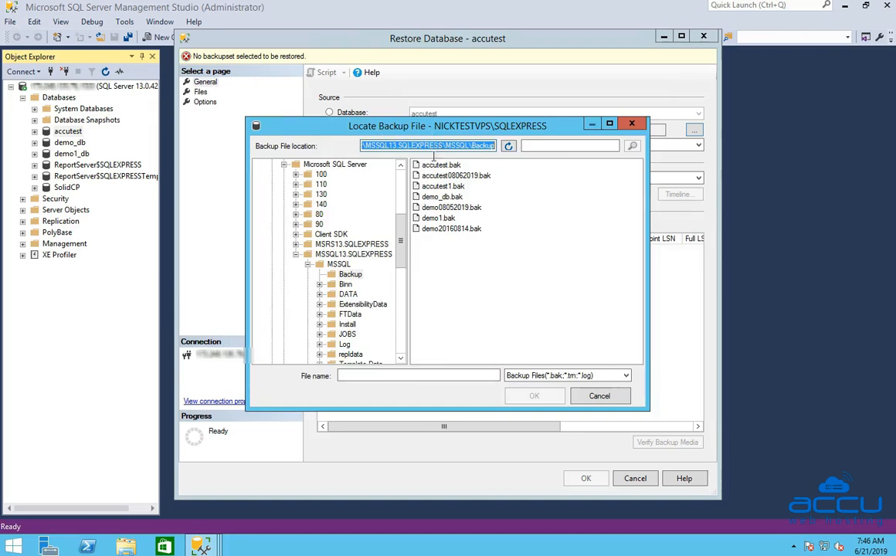
click(455, 175)
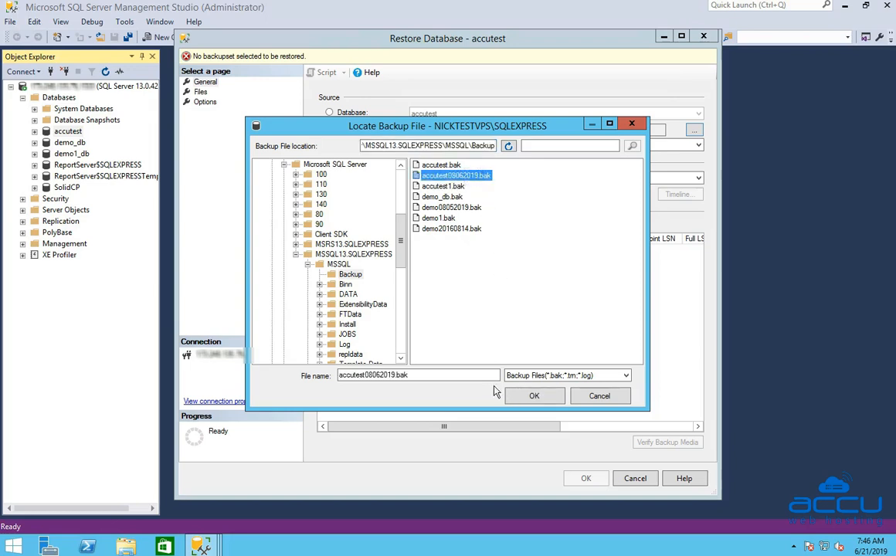
click(530, 396)
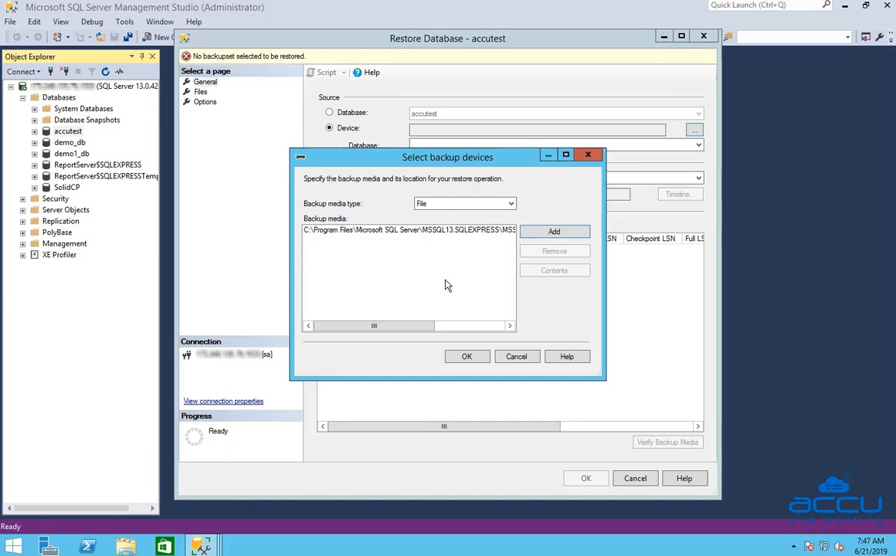
click(467, 359)
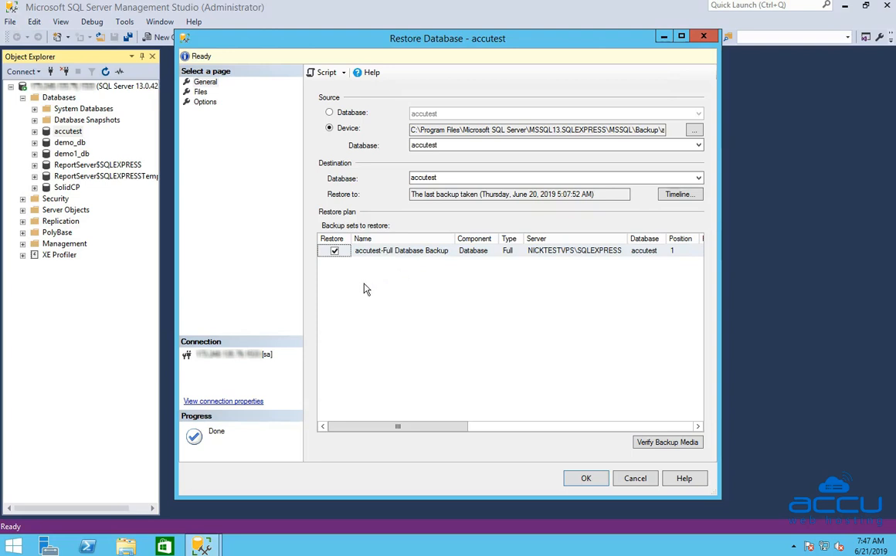
- Restore accutest with overwriting of the existing database, RESTORE WITH RECOVERY, and closing of existing connections to the destination database
click(200, 92)
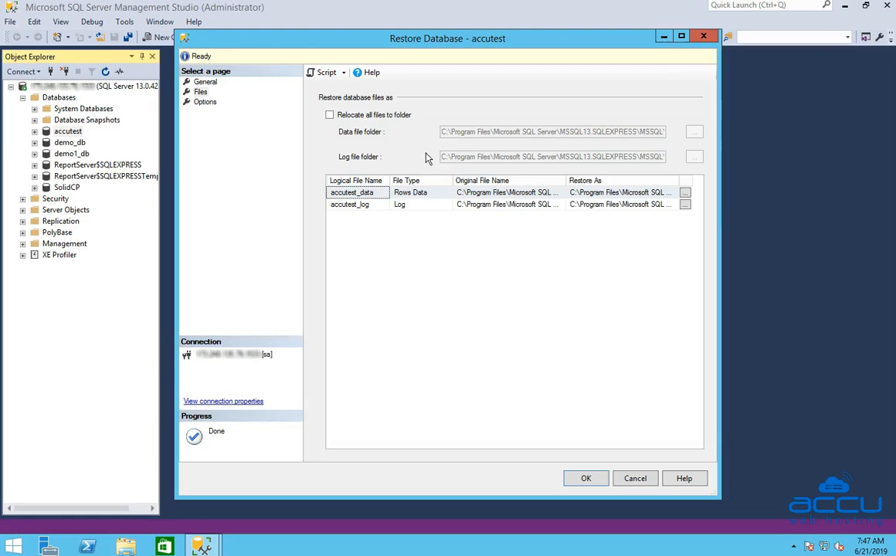
click(205, 105)
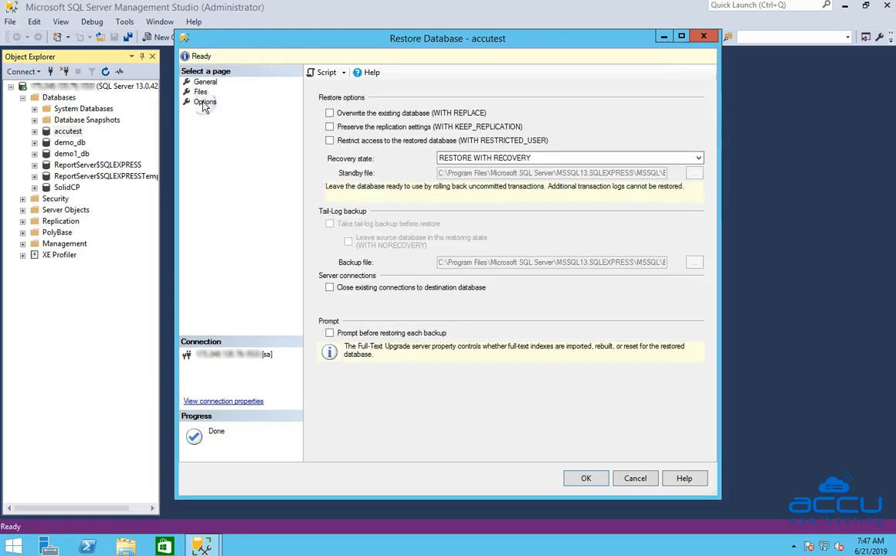
click(330, 113)
click(464, 159)
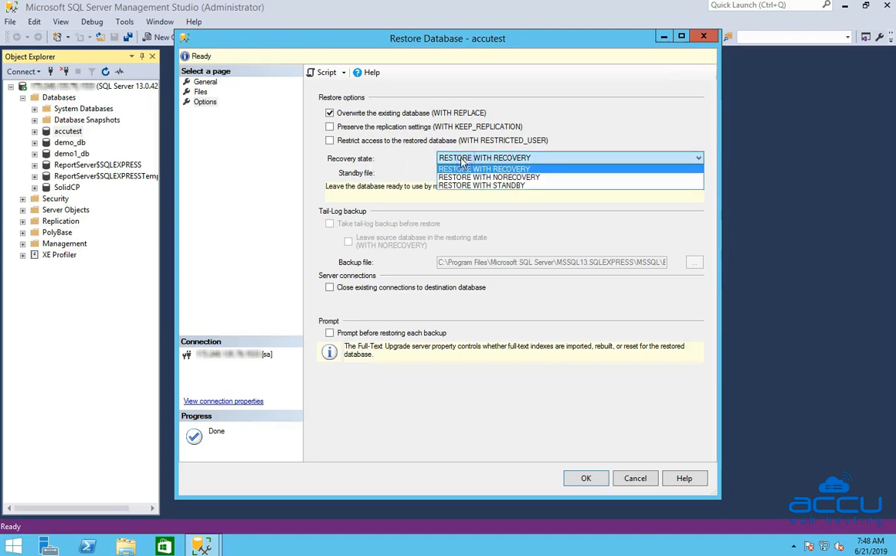
click(478, 168)
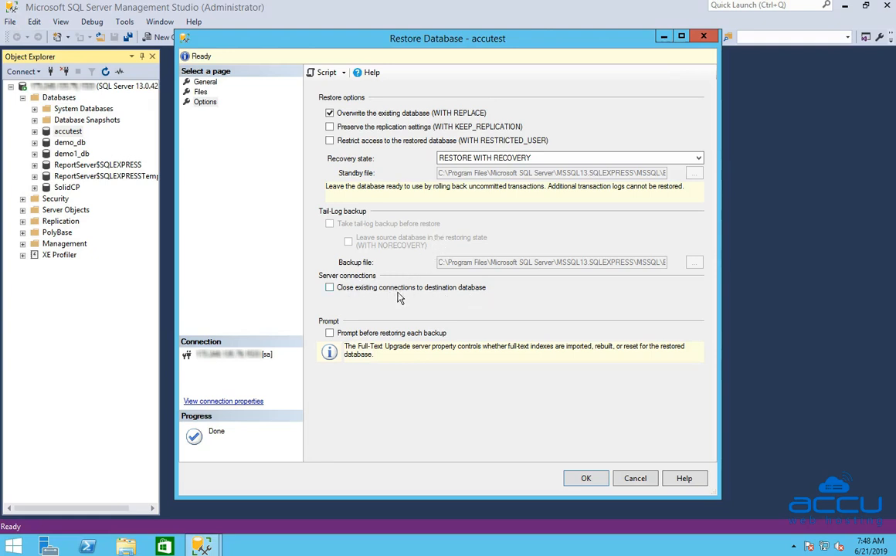
click(329, 288)
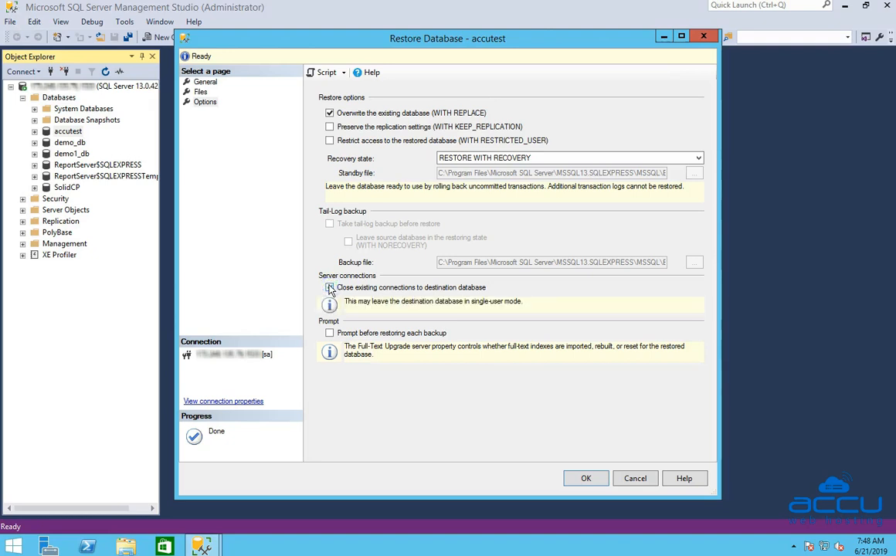
click(329, 288)
click(585, 478)
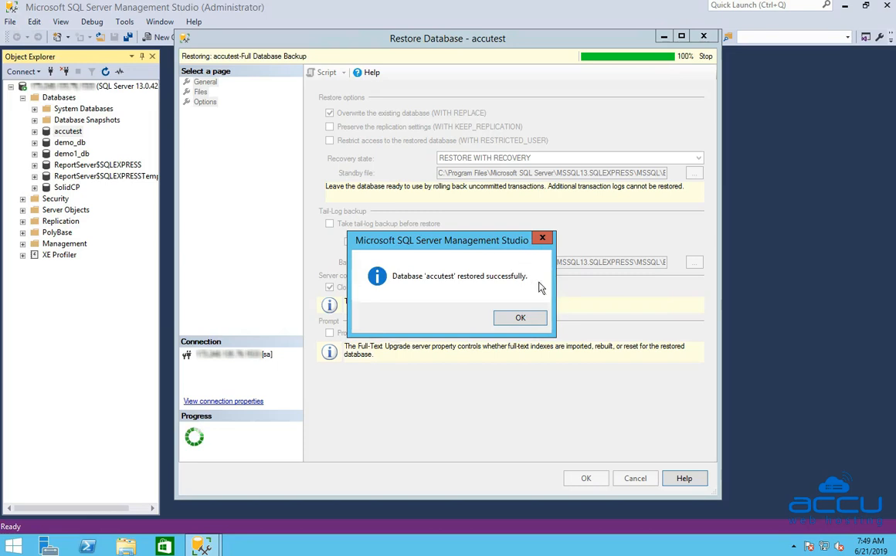
click(518, 320)
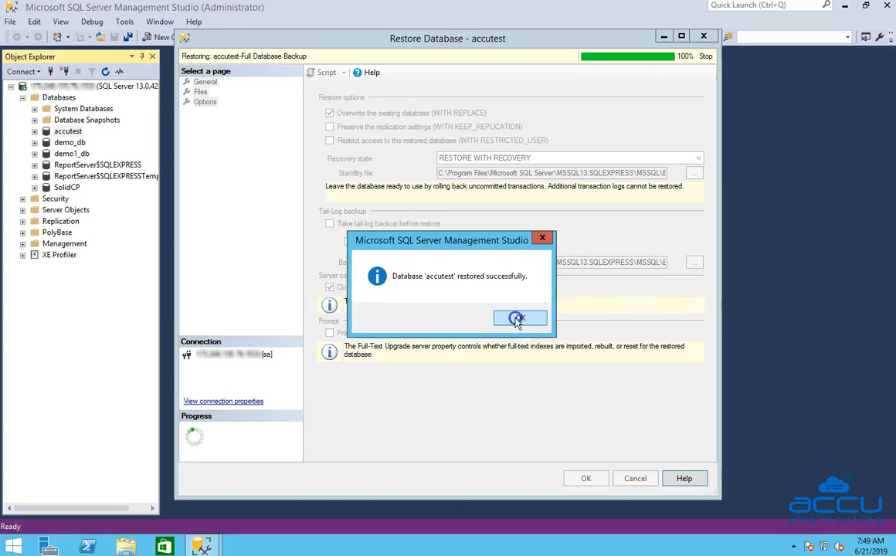